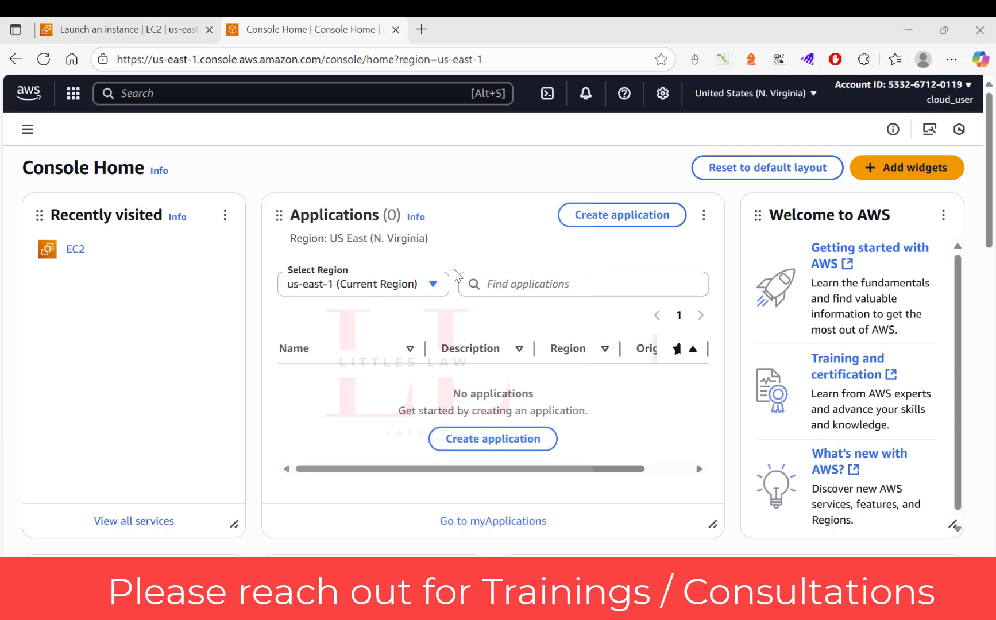
Search the AWS services for ec2 and open the EC2 dashboard
scroll(456, 276, "down", 3)
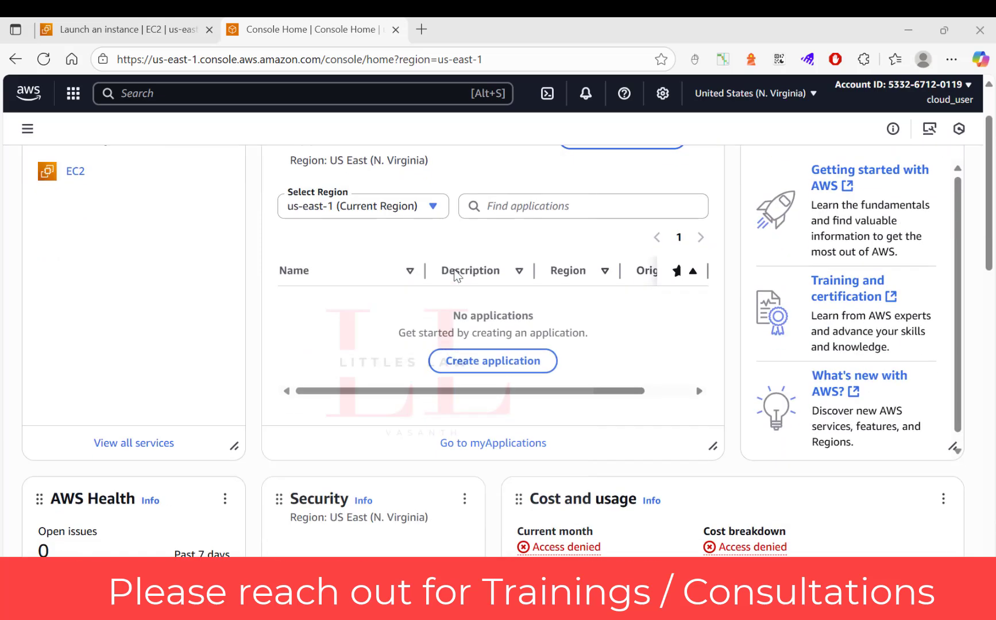
scroll(453, 276, "up", 3)
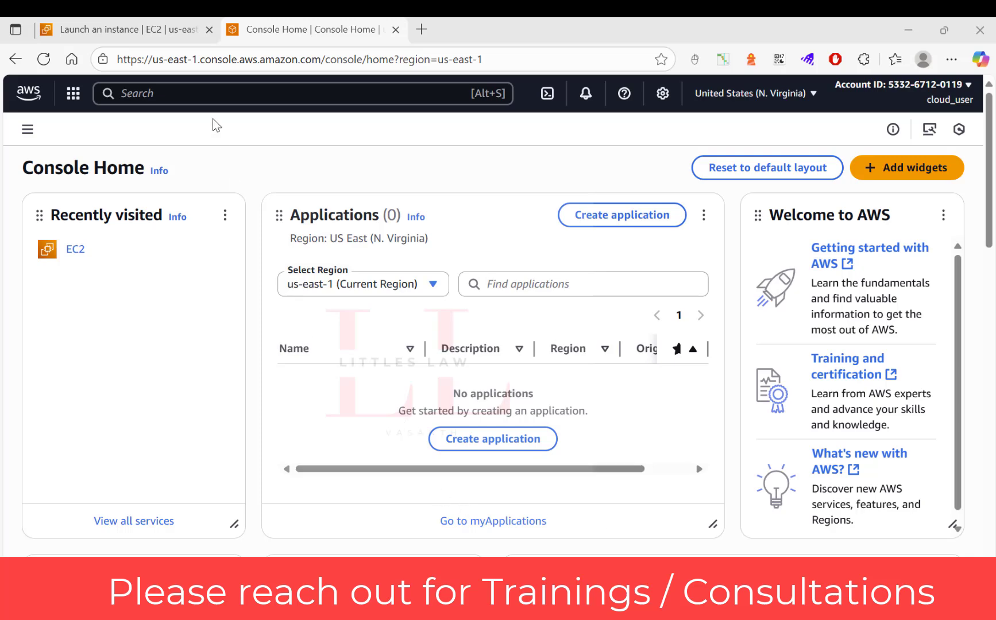
left_click(210, 94)
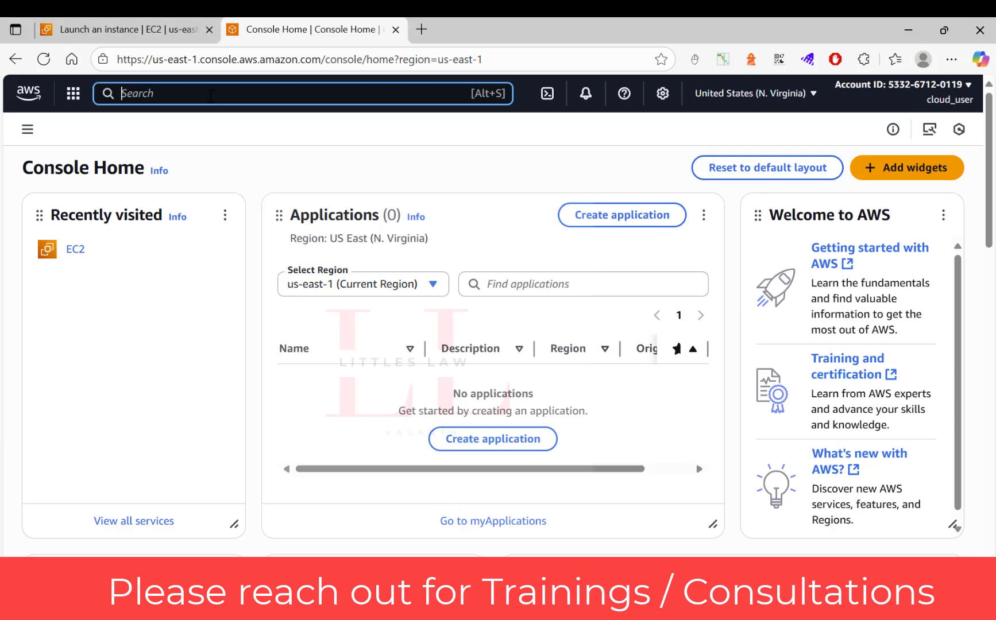
type("ec2")
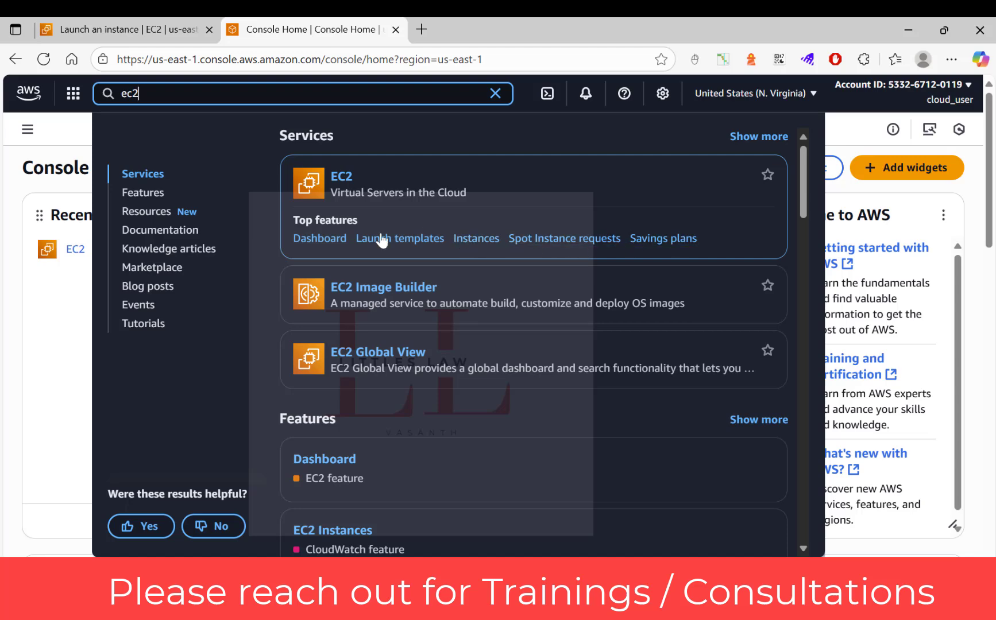
left_click(328, 246)
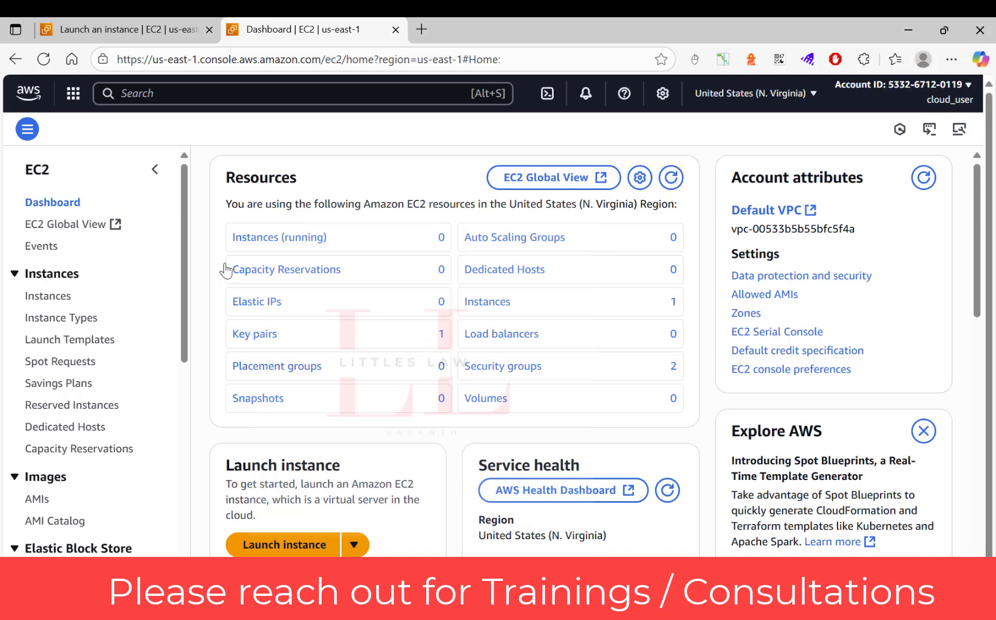
Start launching a new instance from the EC2 dashboard
scroll(454, 435, "down", 1)
scroll(454, 435, "down", 3)
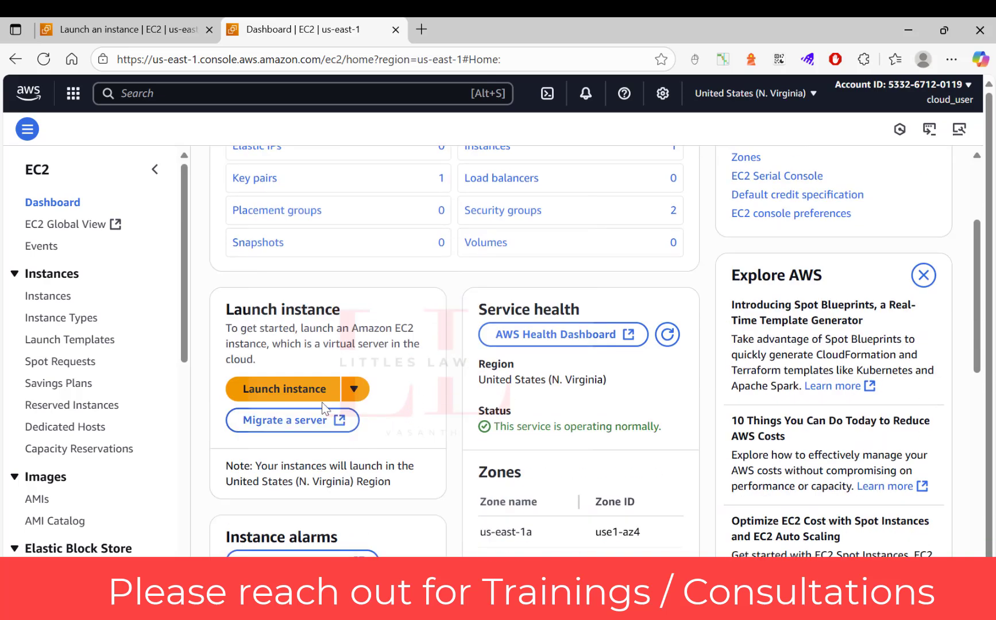
left_click(292, 394)
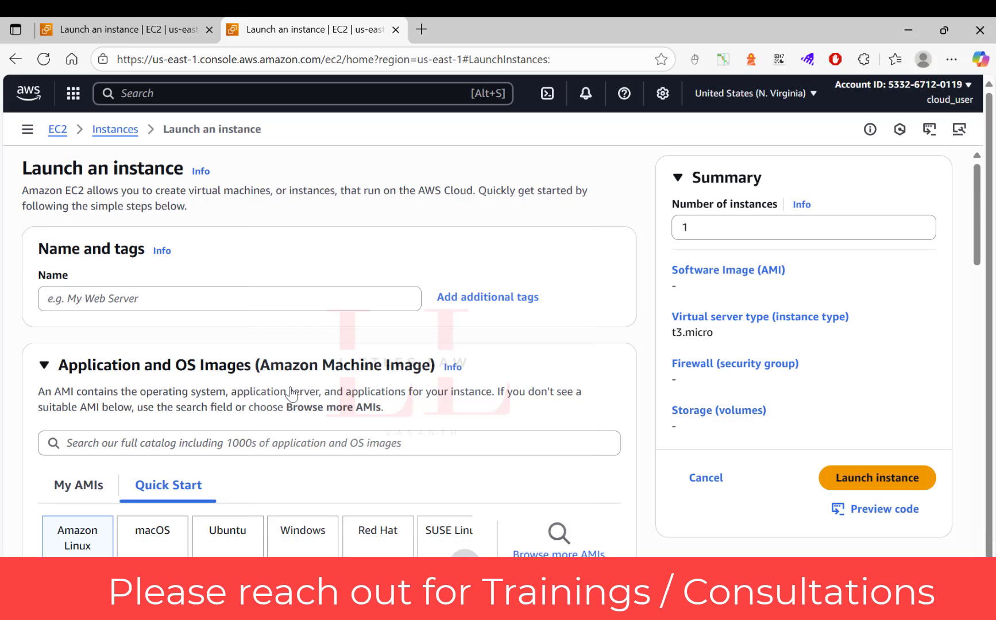
Name the new instance my-first-ec2
left_click(125, 295)
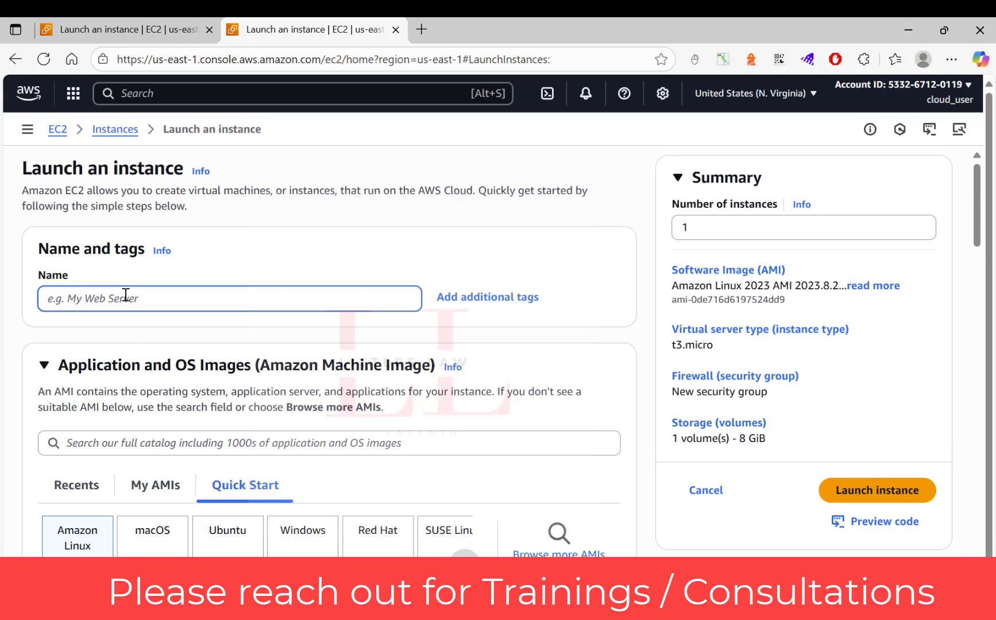
type("my-f")
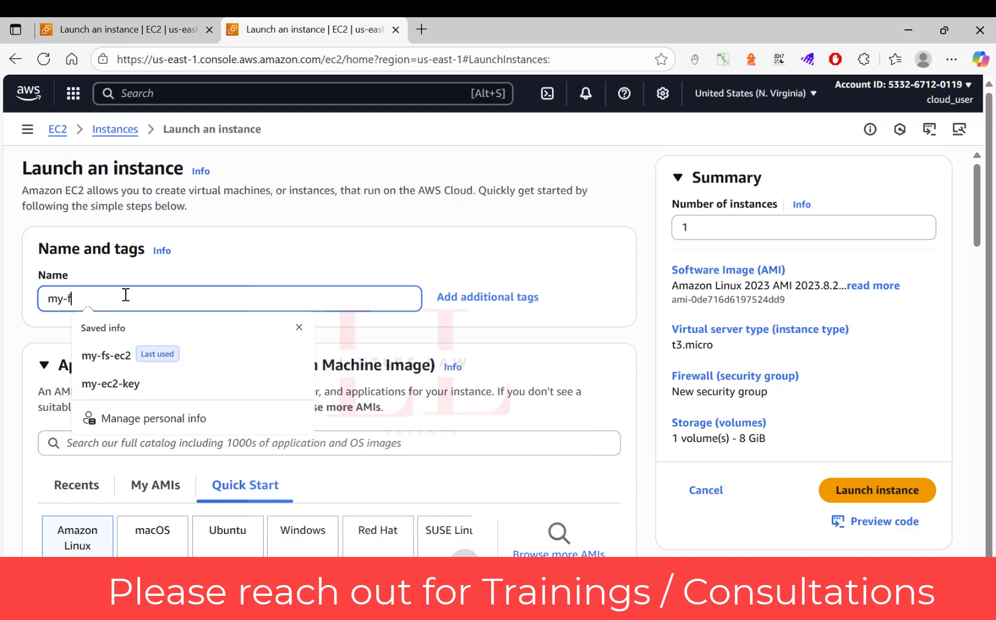
type("irst-ec2")
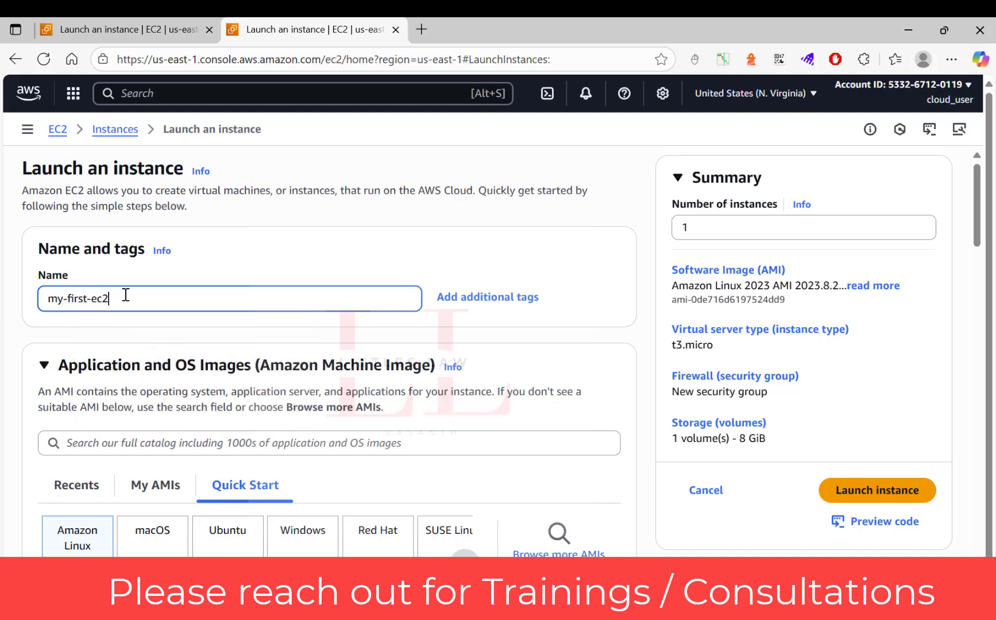
left_click(8, 311)
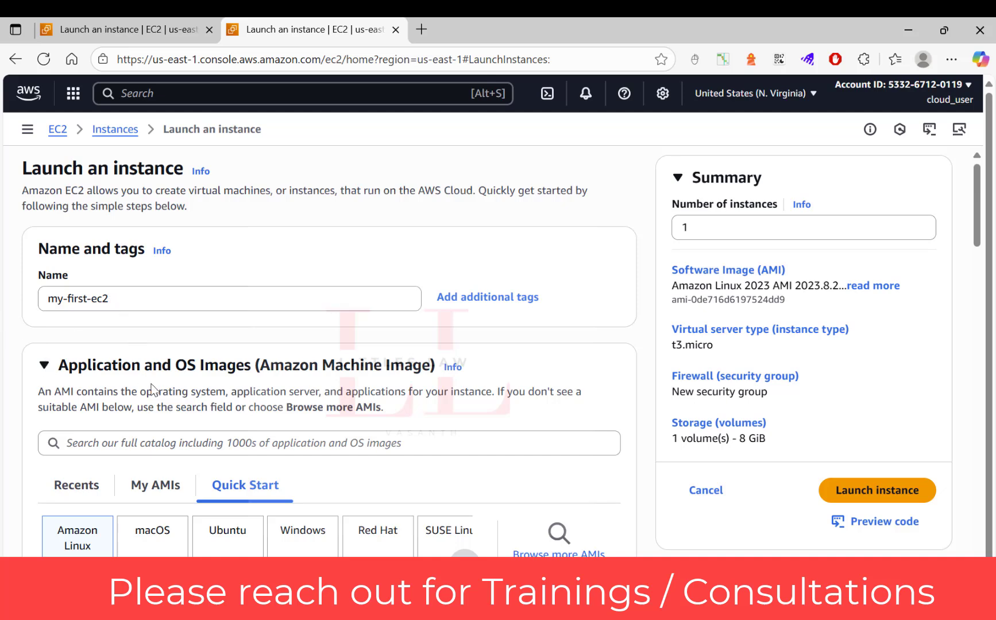
Review the operating system options and the list of available Amazon Linux machine images
scroll(151, 388, "down", 3)
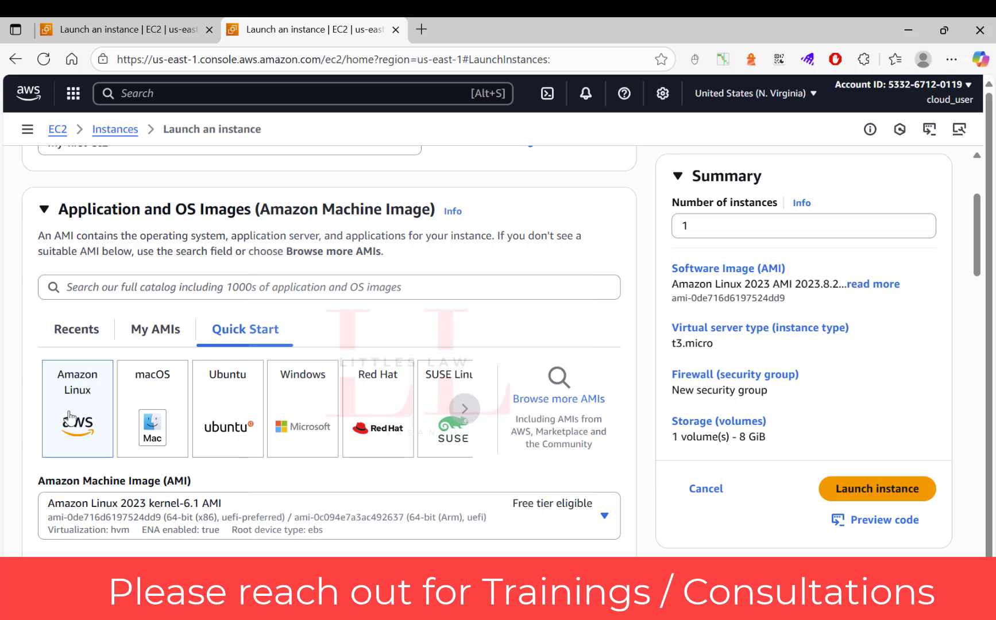
scroll(70, 415, "down", 4)
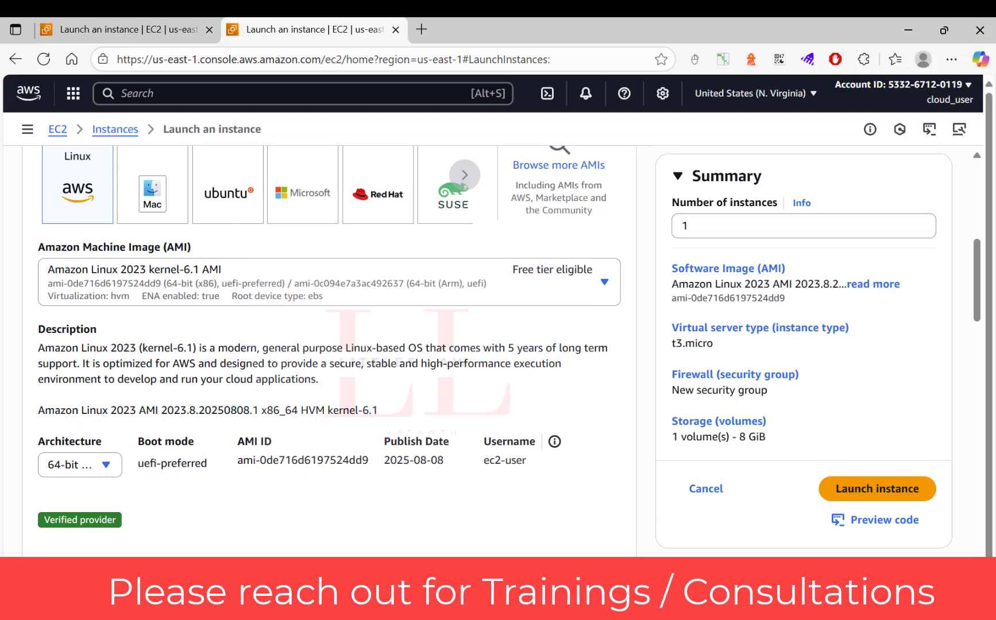
left_click(142, 291)
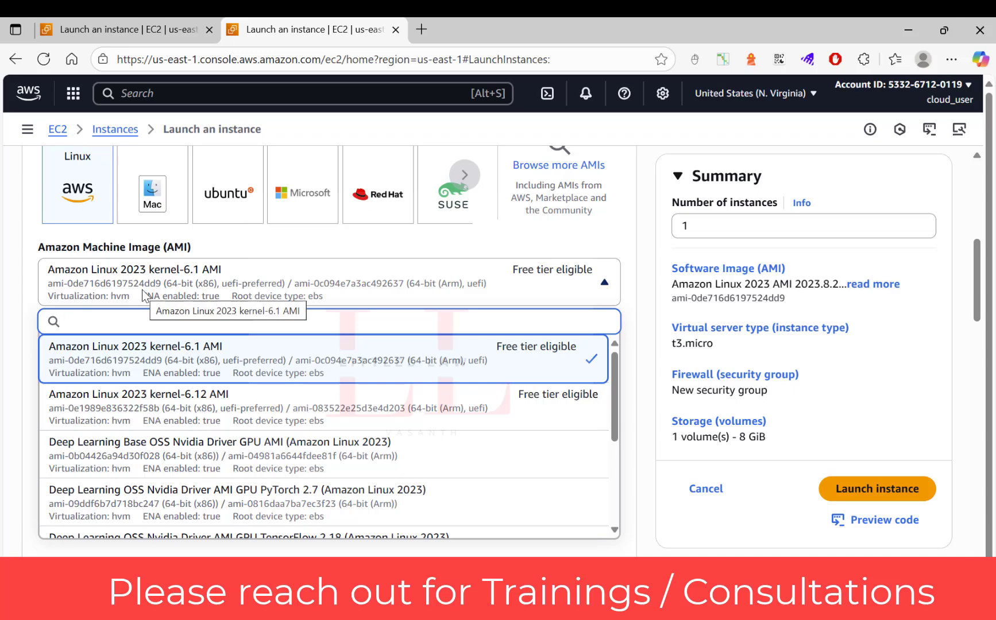
left_click(5, 523)
Set the instance type to t2.micro
scroll(120, 477, "down", 4)
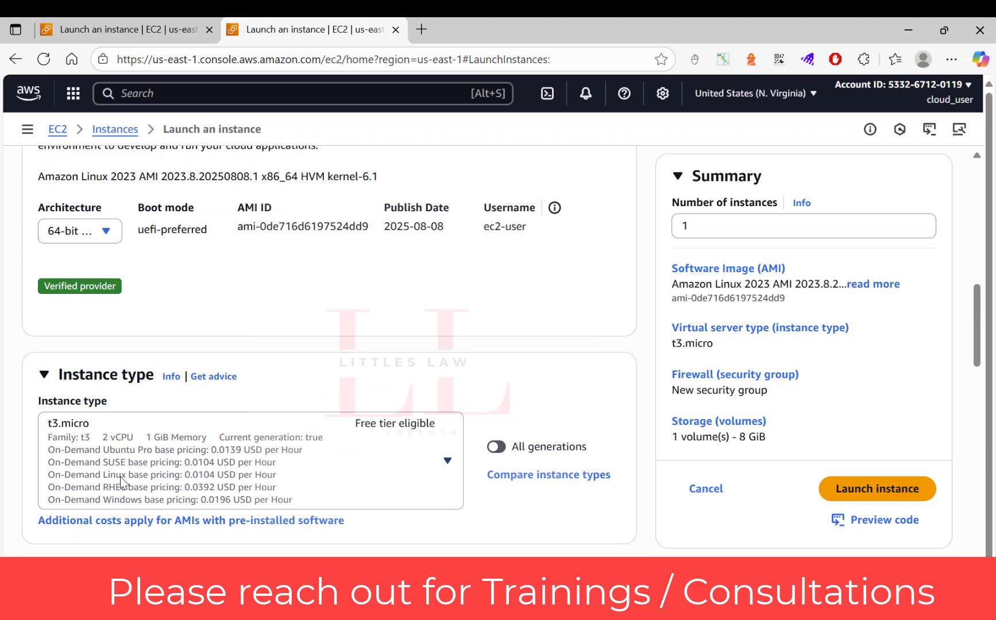
scroll(178, 468, "down", 3)
left_click(439, 306)
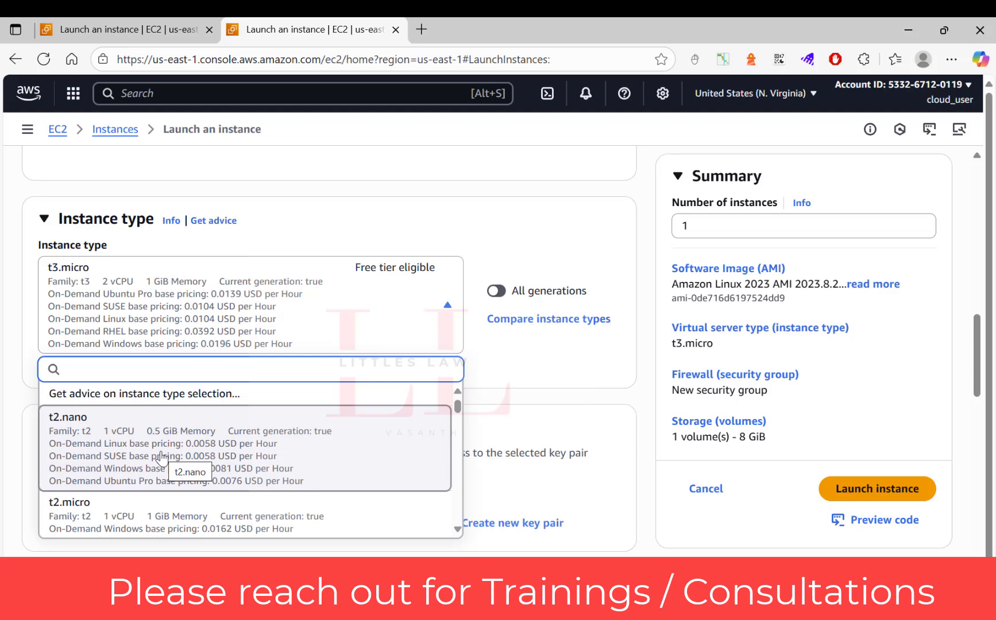
scroll(165, 479, "down", 3)
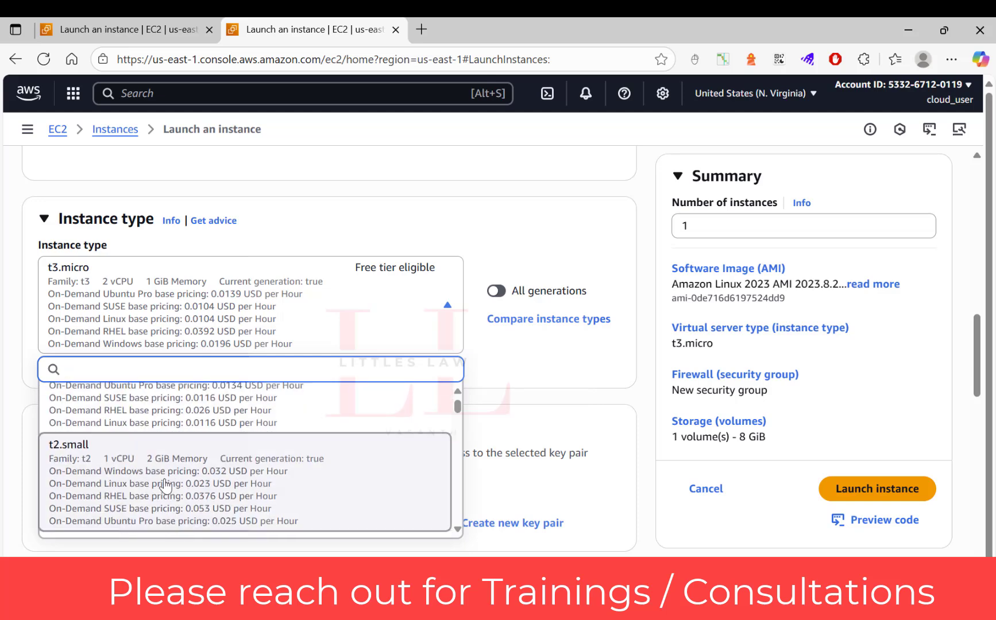
scroll(148, 439, "up", 2)
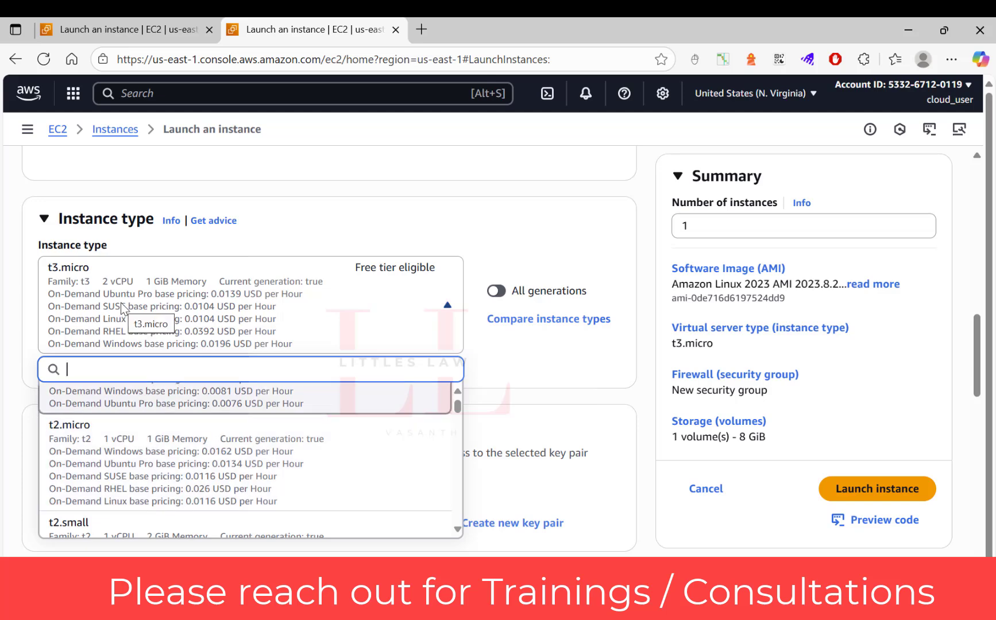
left_click(127, 480)
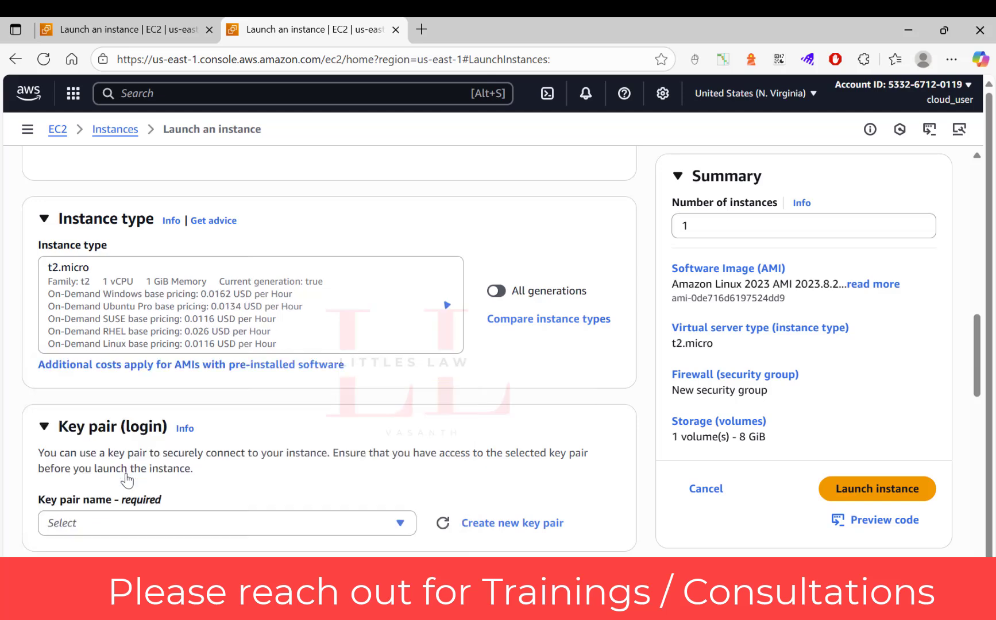
left_click(88, 279)
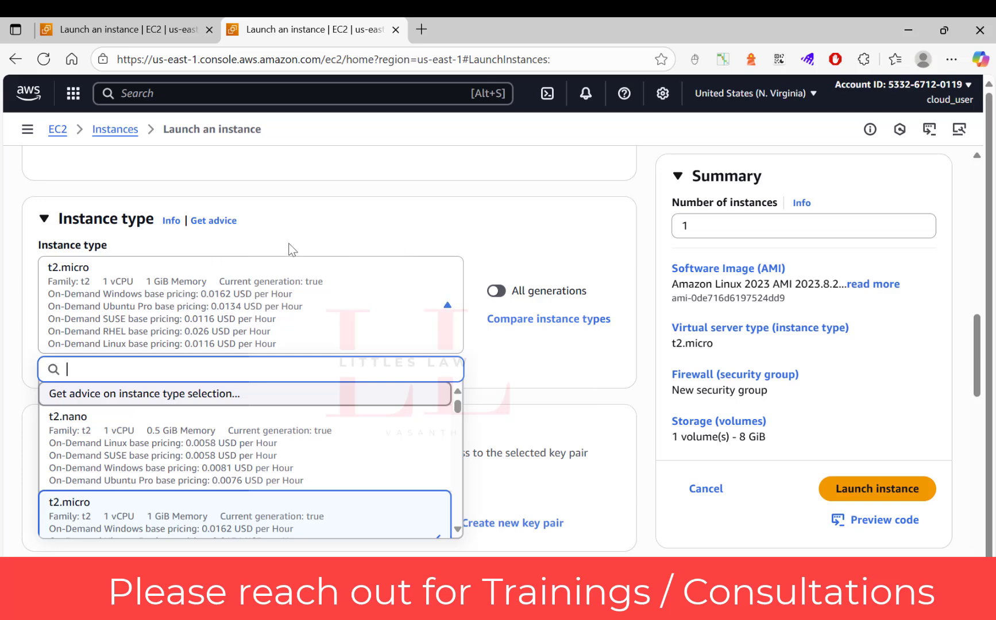
left_click(320, 223)
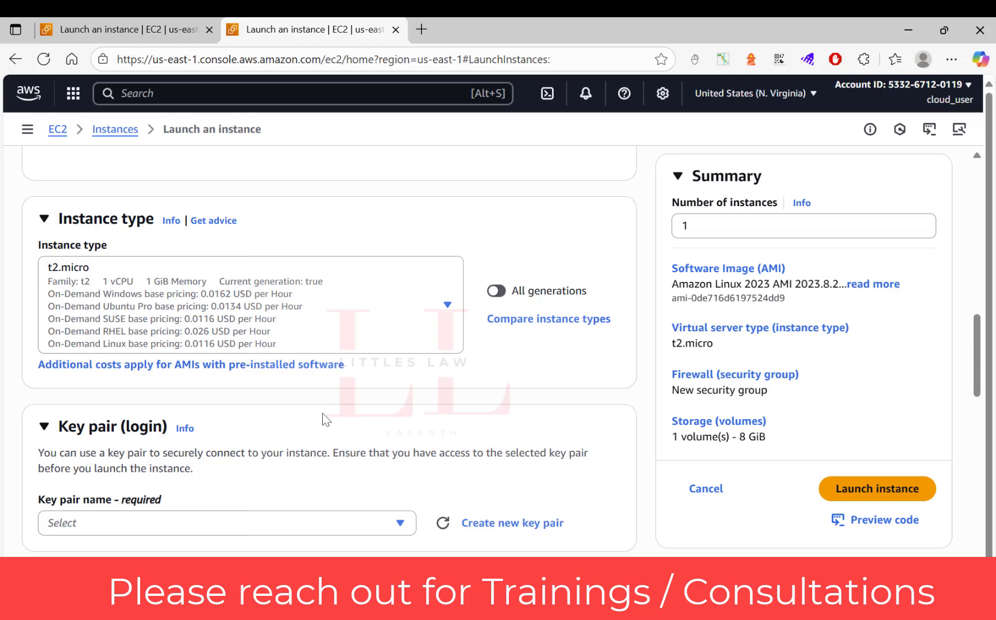
Check which existing key pairs are offered for logging in to the instance
scroll(323, 413, "down", 3)
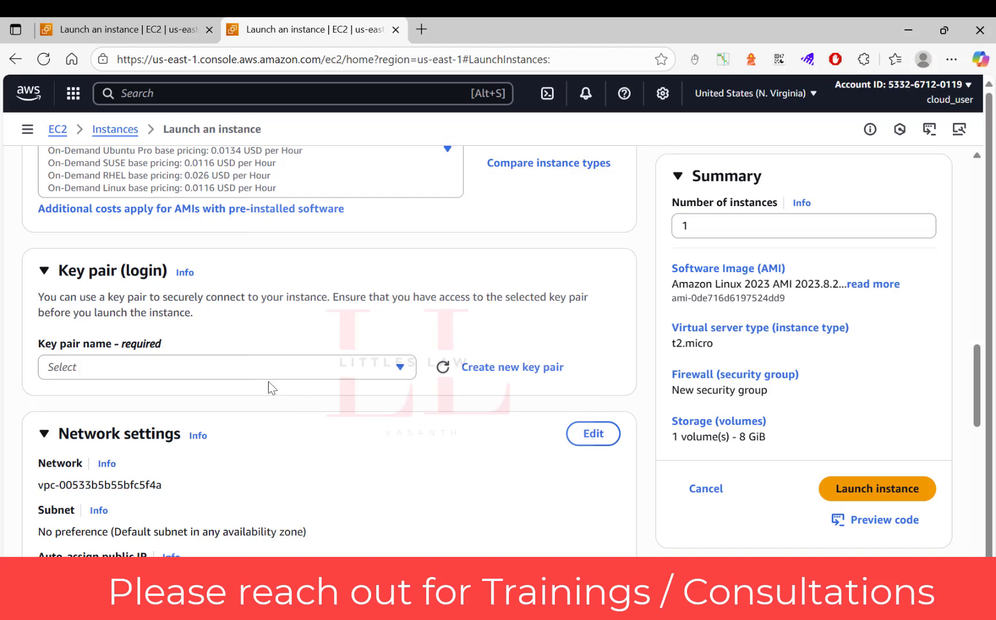
left_click(267, 366)
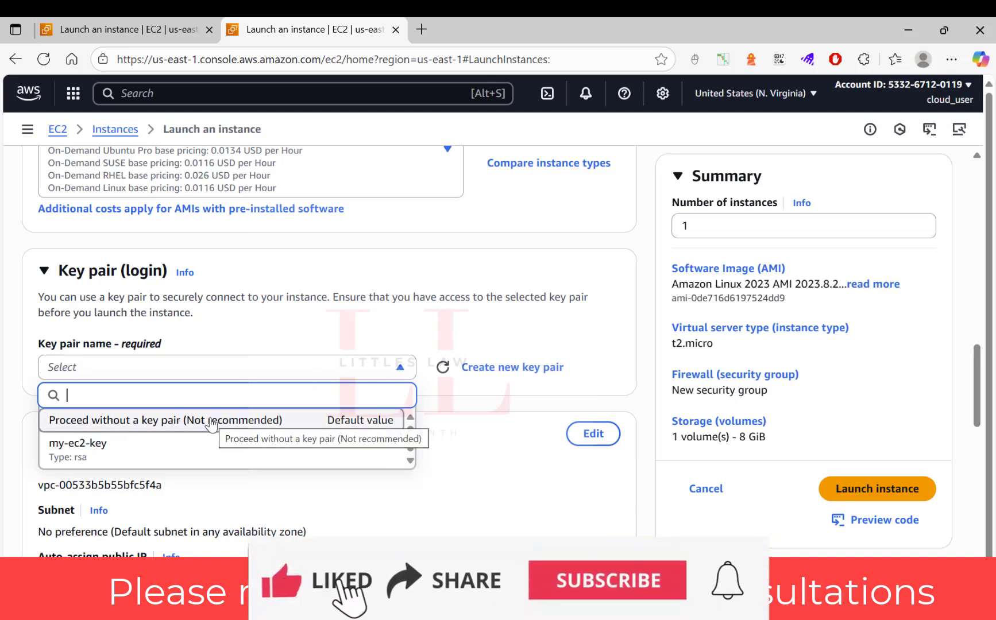
left_click(402, 322)
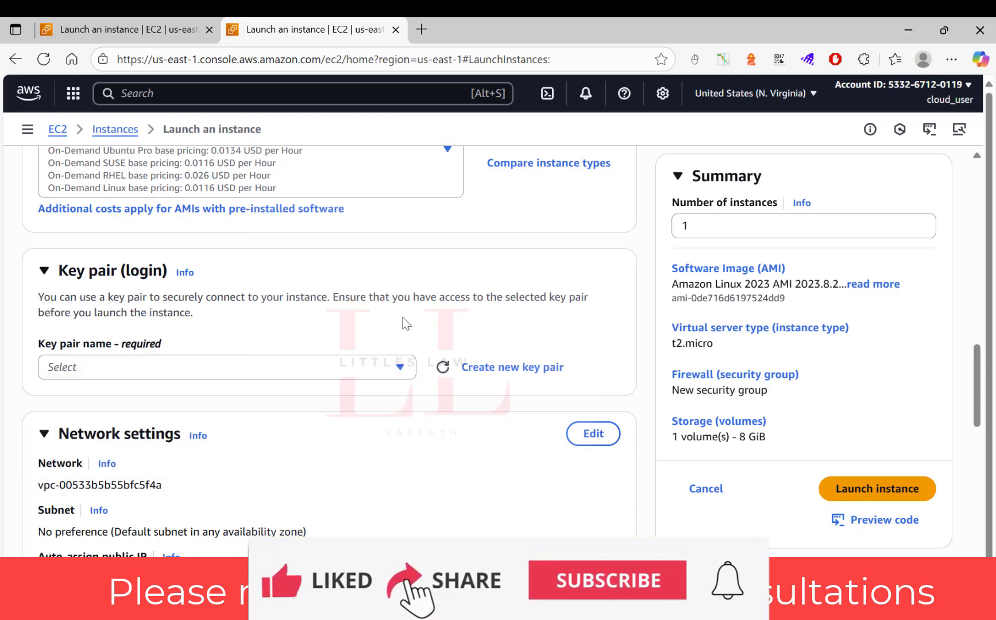
Create a new login key pair named my-ec2-keypair for the instance
left_click(508, 369)
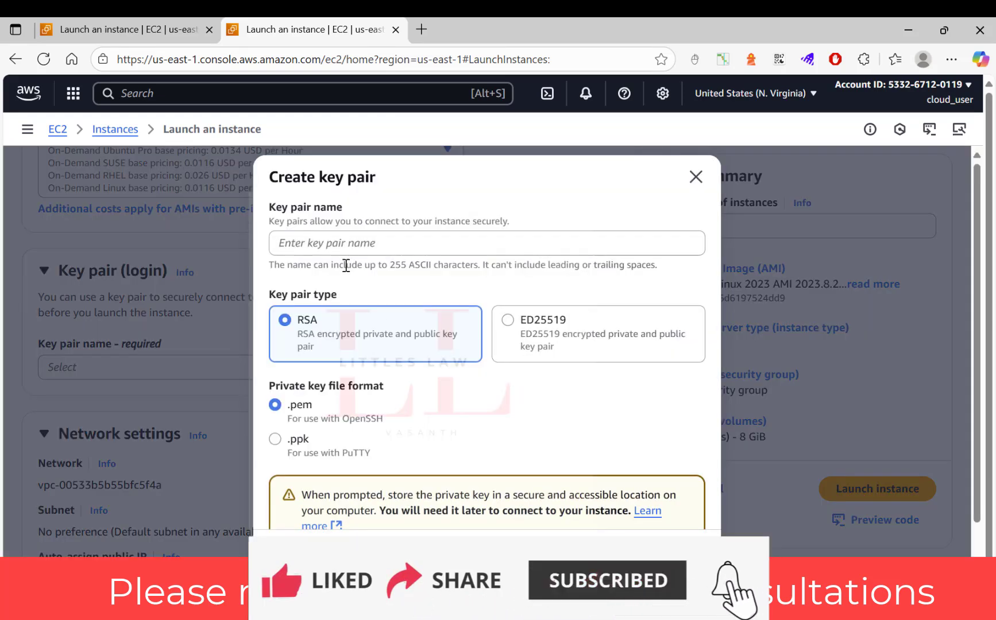
left_click(343, 249)
type("my")
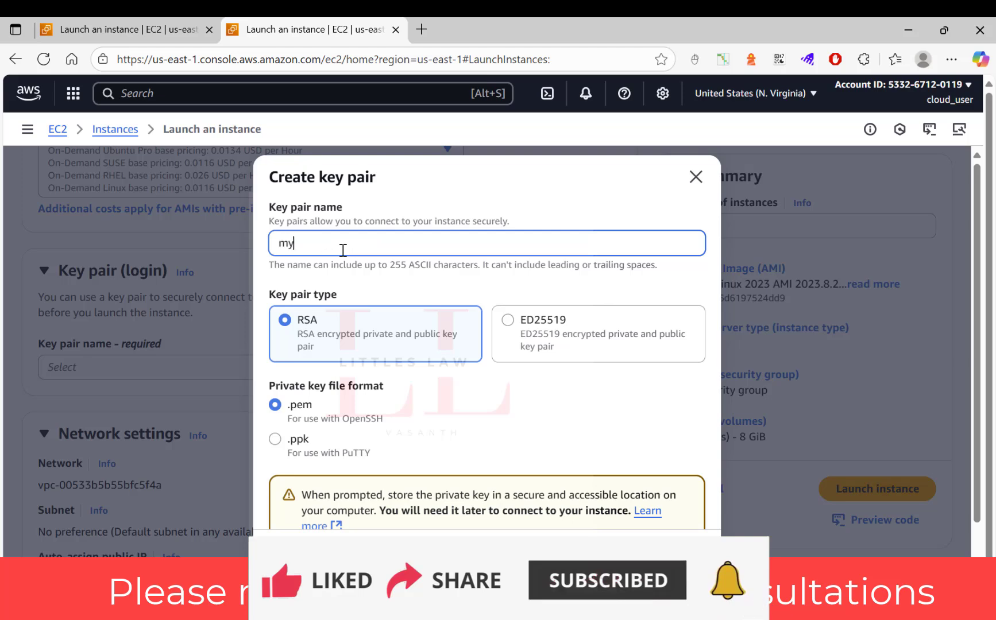
type("-ec")
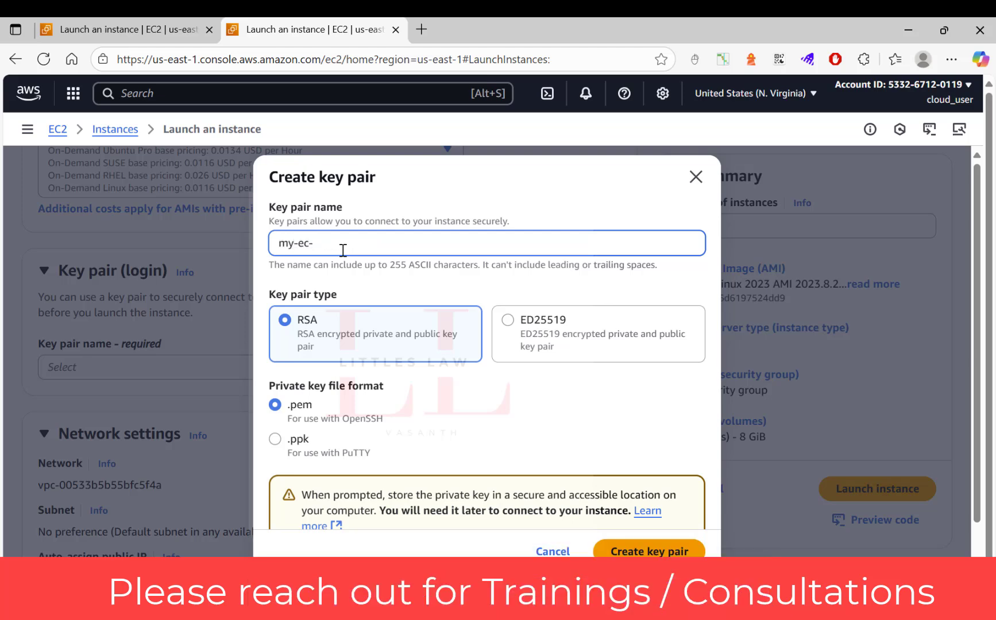
key("BackSpace")
type("2")
key("BackSpace")
type("c2-keypair")
left_click(635, 551)
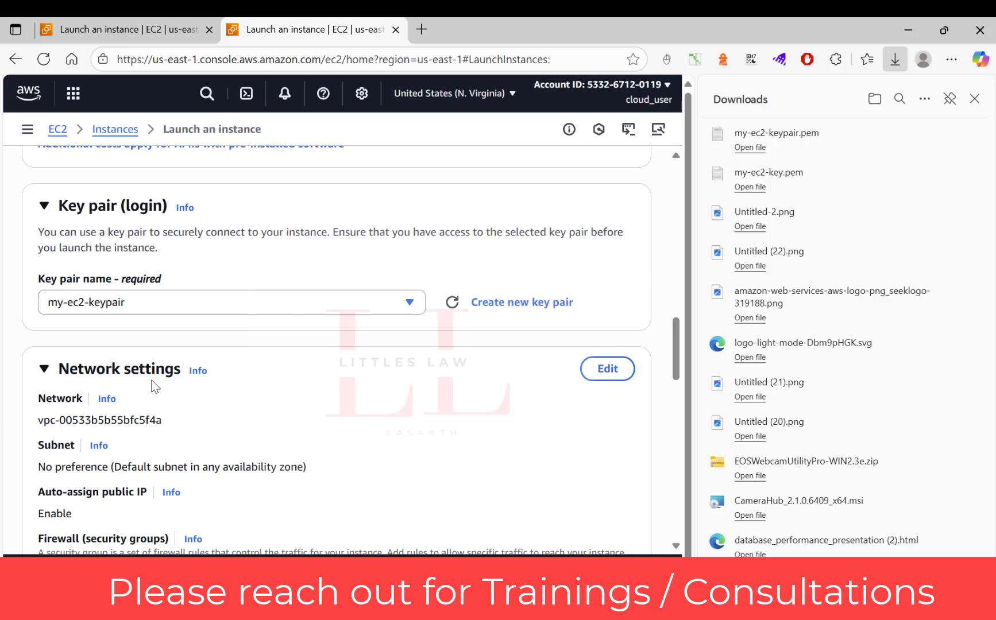
Change the root volume's type to General purpose SSD (gp2) in the storage configuration
scroll(240, 396, "down", 3)
scroll(240, 396, "down", 2)
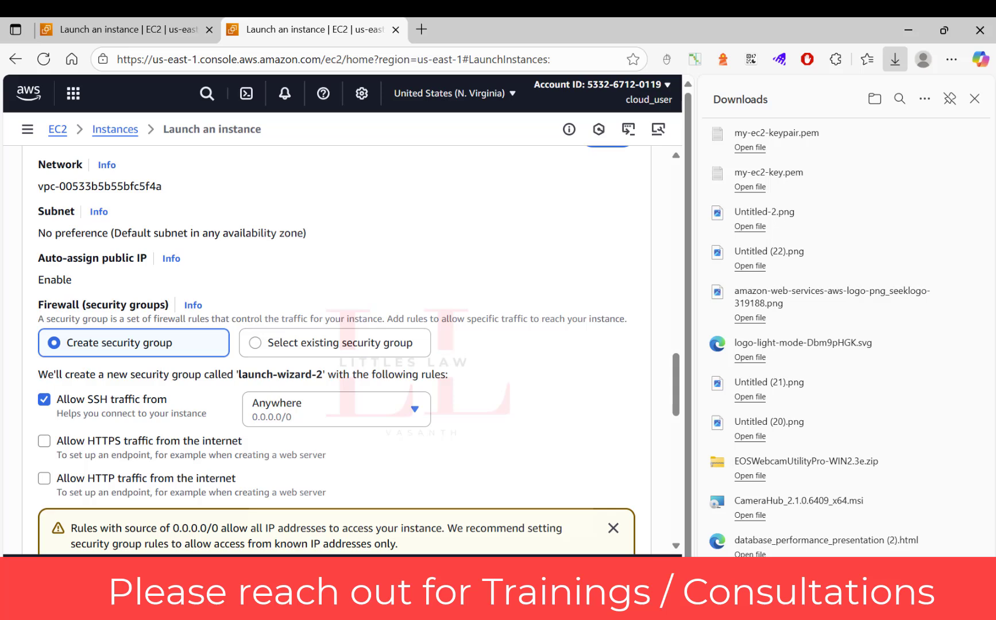
scroll(194, 389, "down", 4)
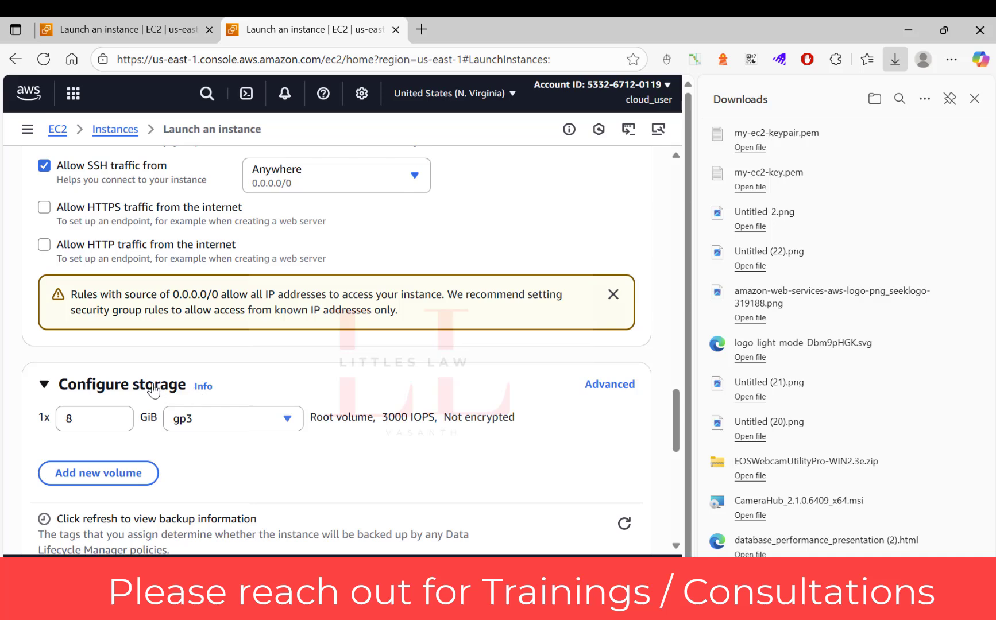
left_click(98, 421)
left_click(243, 420)
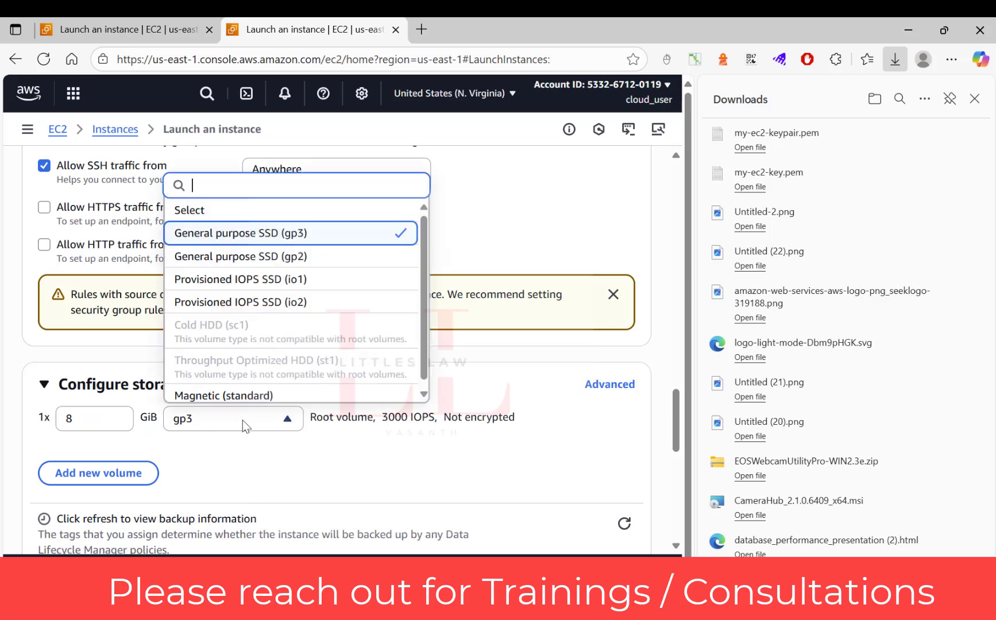
left_click(245, 258)
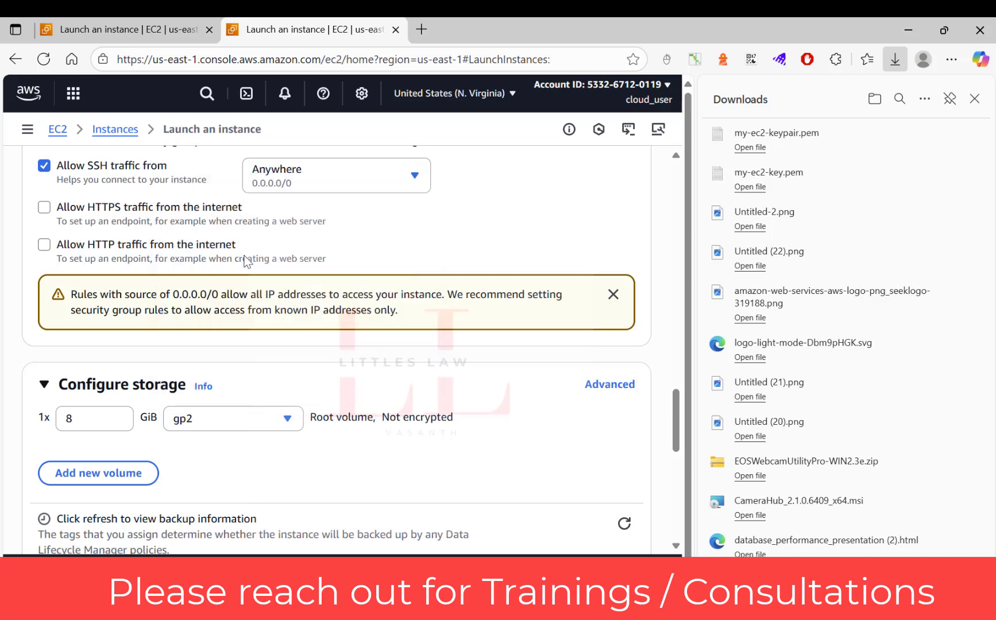
Add an extra EBS volume to the storage configuration and remove it again
scroll(246, 420, "down", 3)
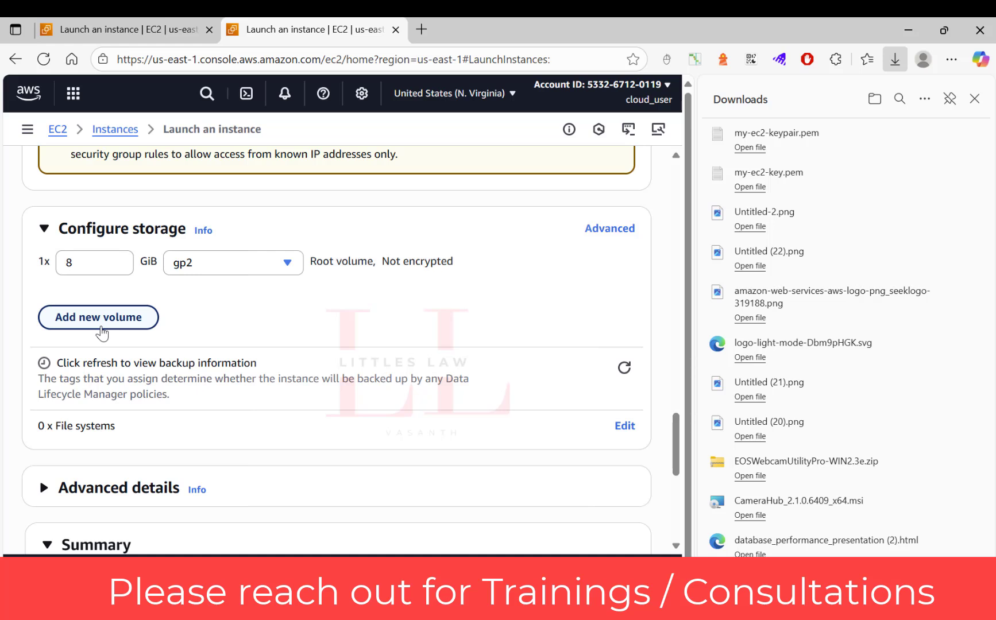
left_click(101, 319)
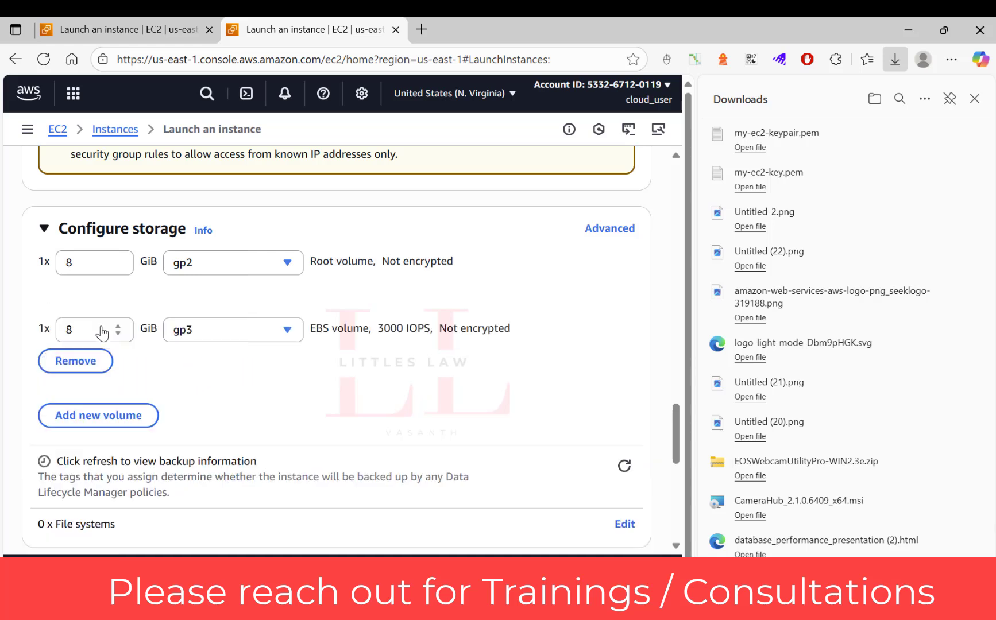
left_click(99, 372)
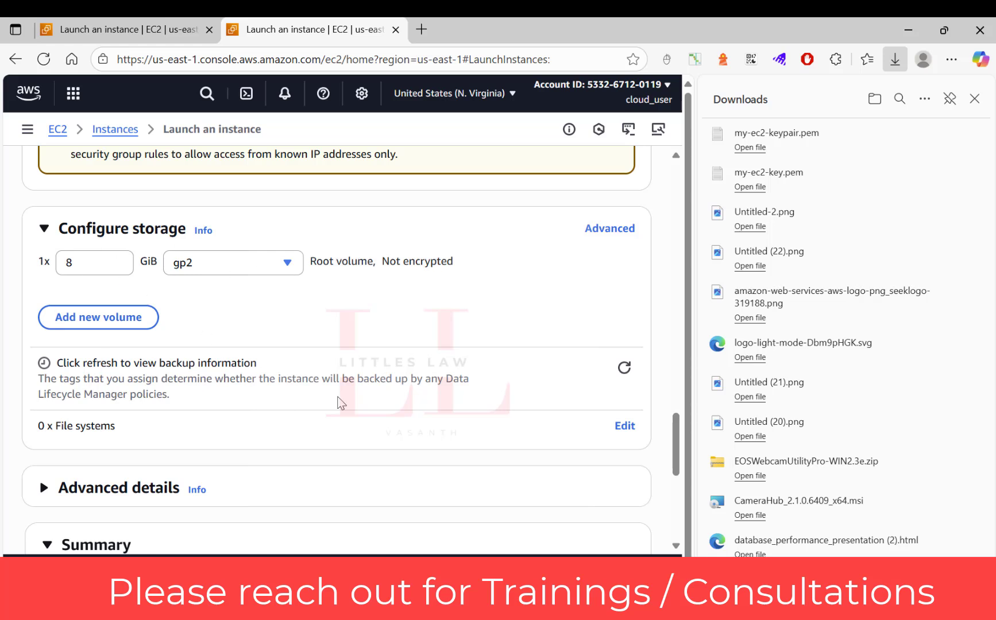
Launch the single configured t2.micro instance from the launch summary
scroll(339, 402, "down", 3)
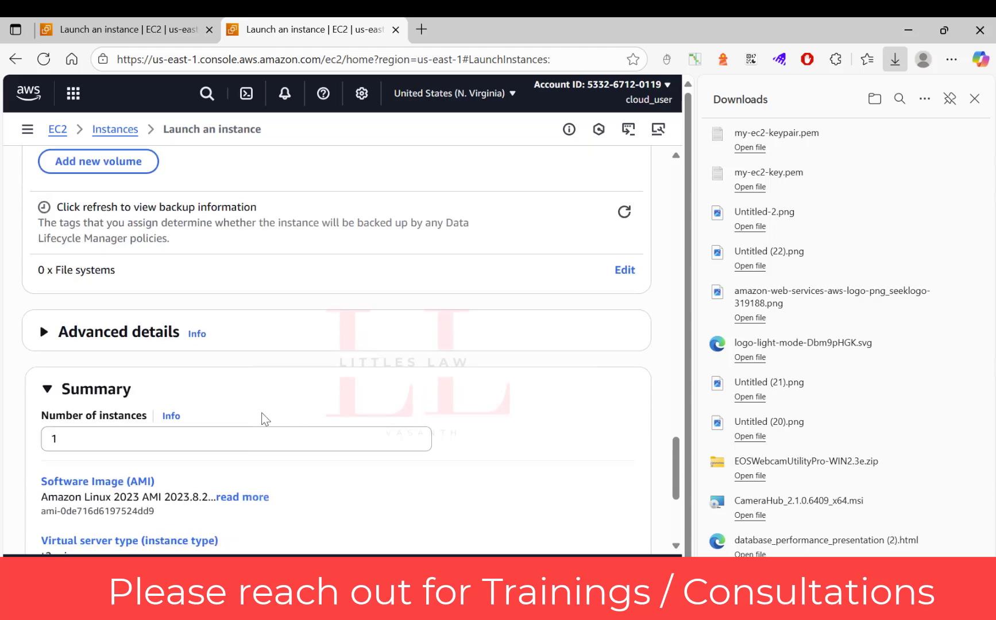
scroll(289, 342, "down", 4)
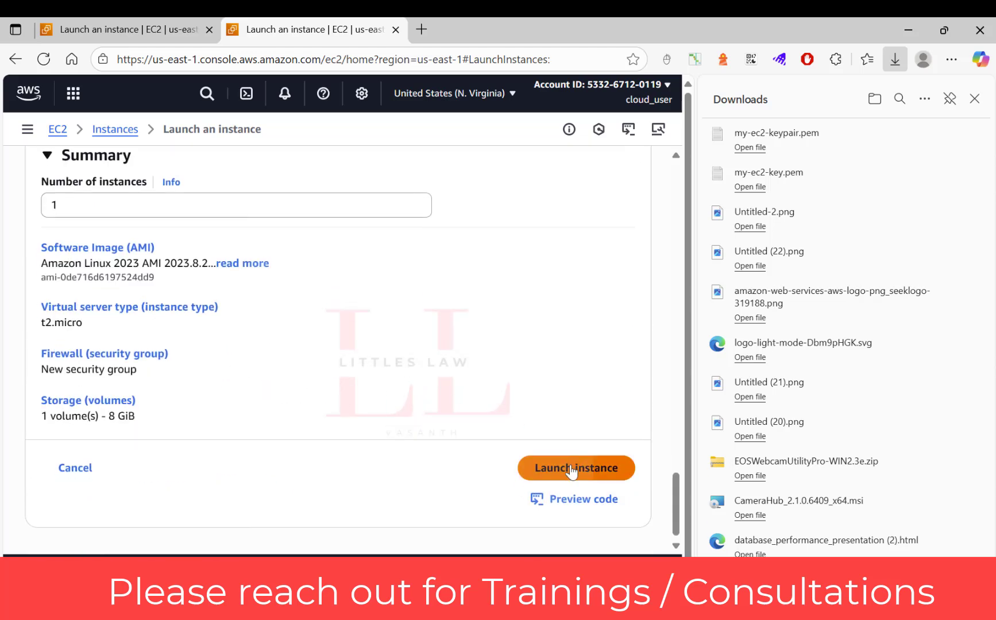
left_click(571, 470)
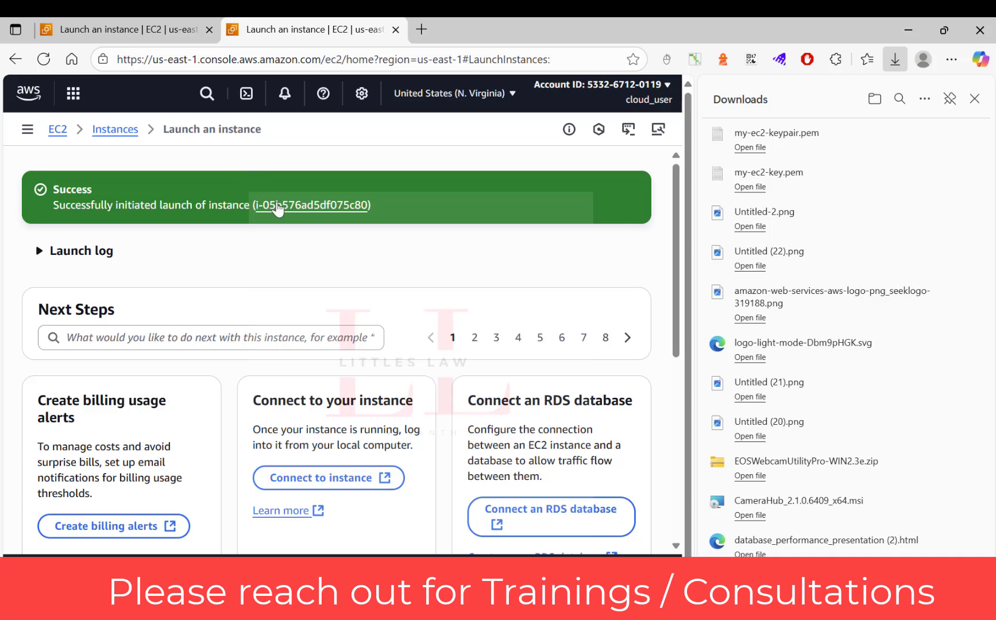
Open the EC2 instances list, enlarge the table area and check the instance state and status check of my-first-ec2
left_click(112, 131)
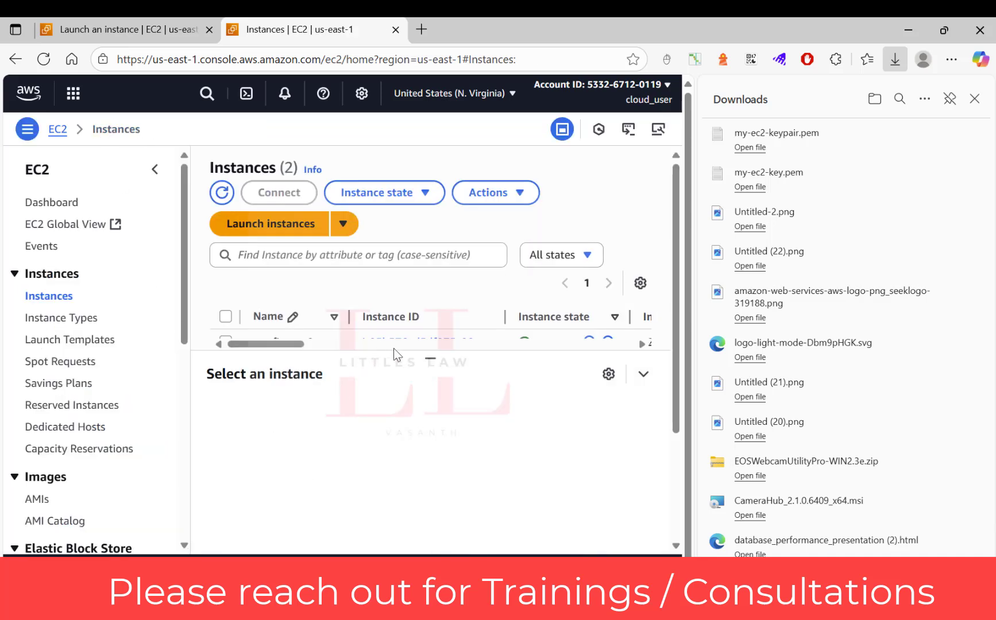
left_click_drag(430, 359, 399, 471)
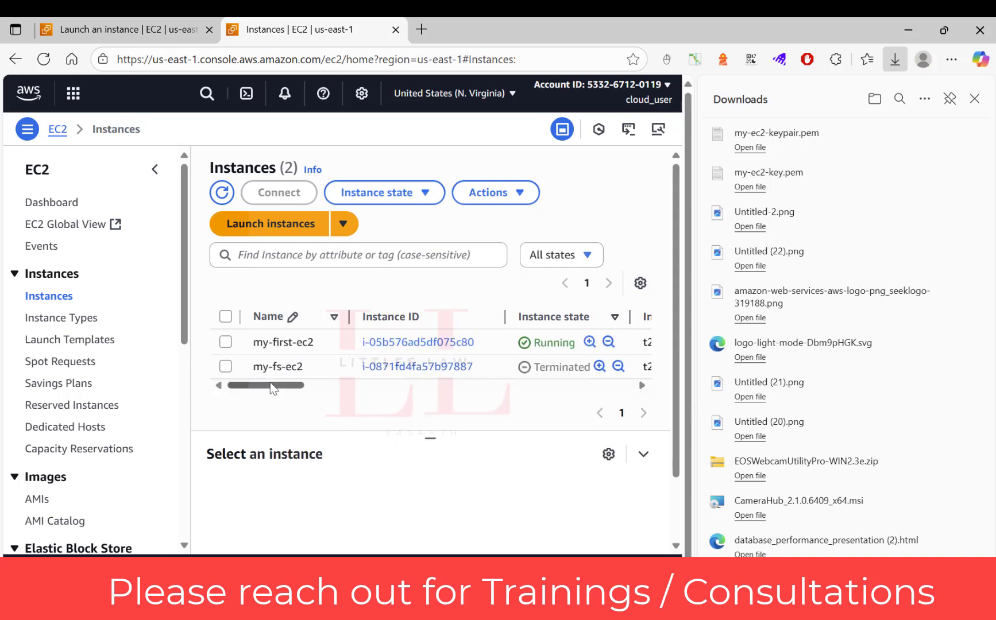
left_click_drag(271, 390, 350, 350)
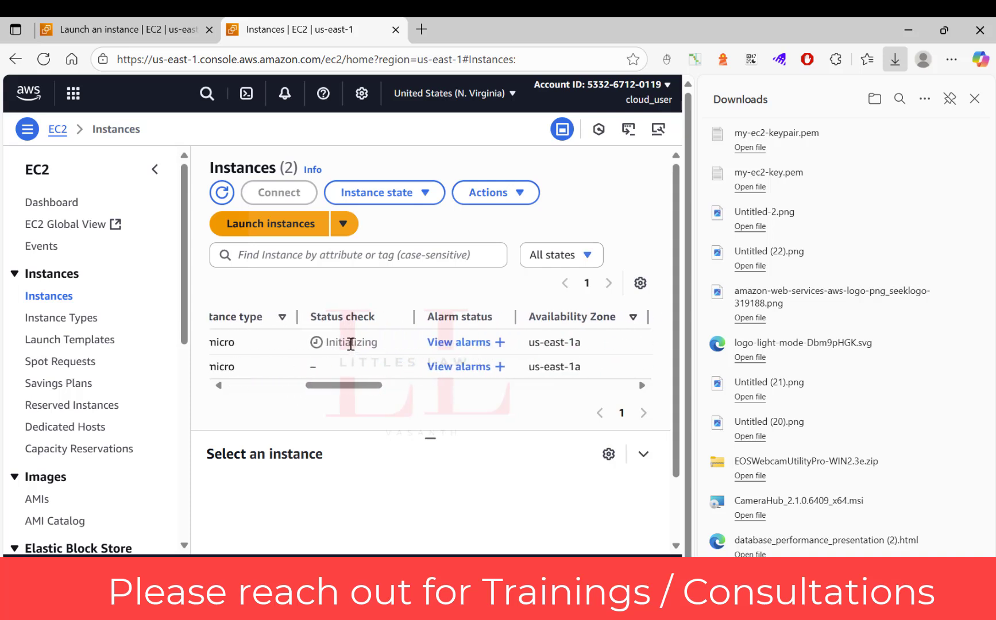